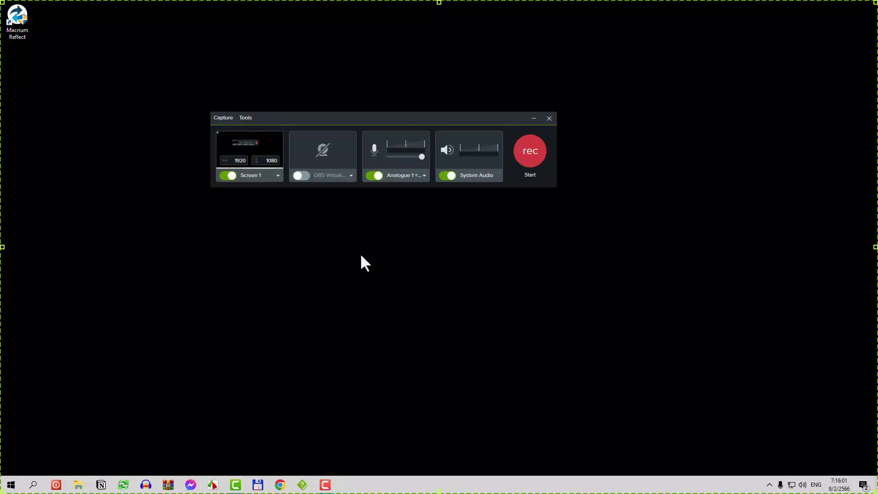
Step: Examine the recorder's capture area sizes and the editor's video/audio, audio and image recording options
click(277, 176)
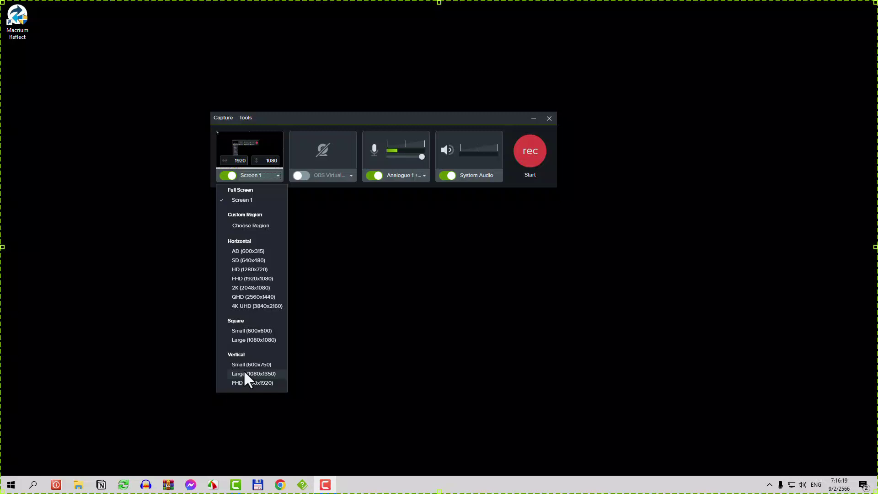
click(533, 119)
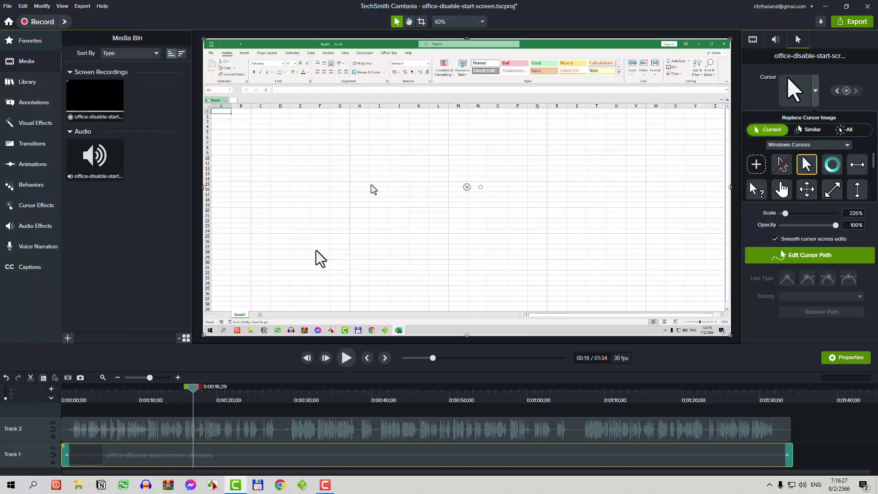
click(65, 21)
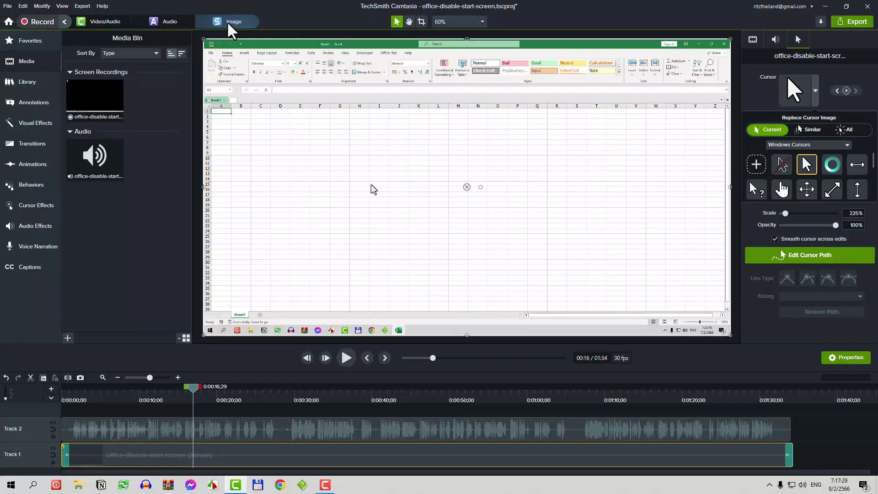
click(64, 21)
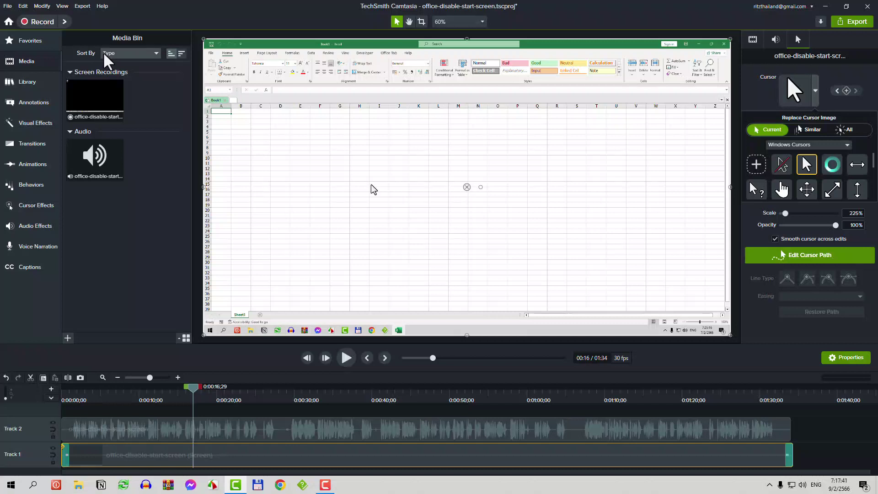
Step: Open the local file export settings for the project and reposition the dialog higher over the canvas
click(838, 21)
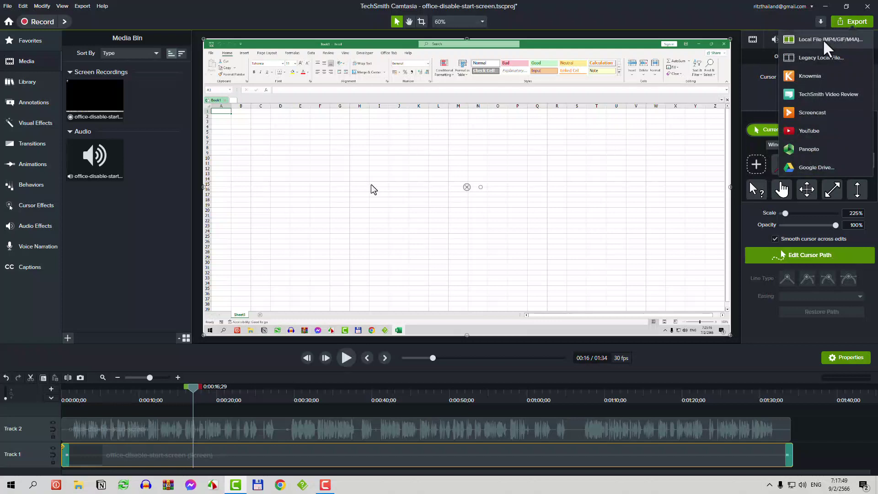
click(822, 39)
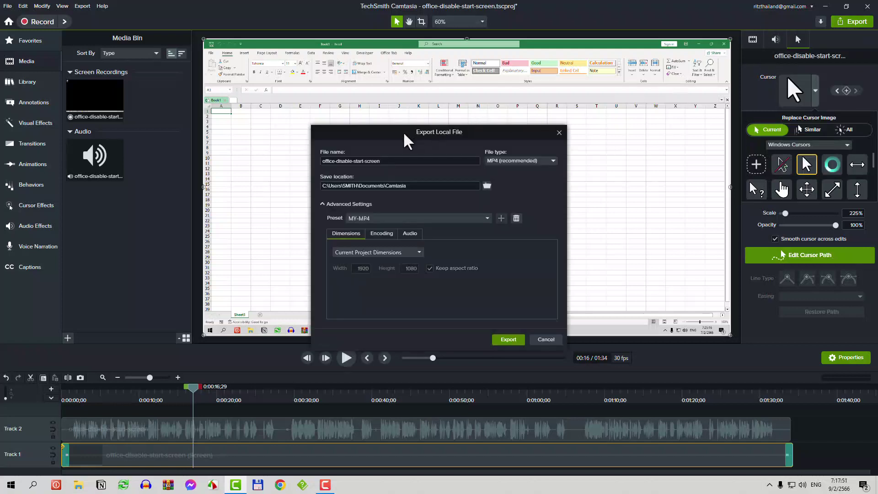
drag(403, 131, 389, 99)
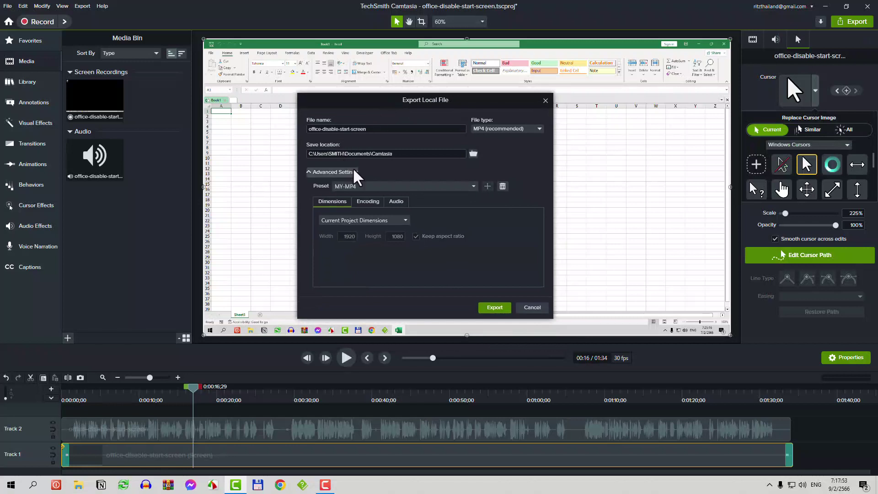
Step: Examine the file types offered for the local export and leave the advanced settings expanded
click(483, 125)
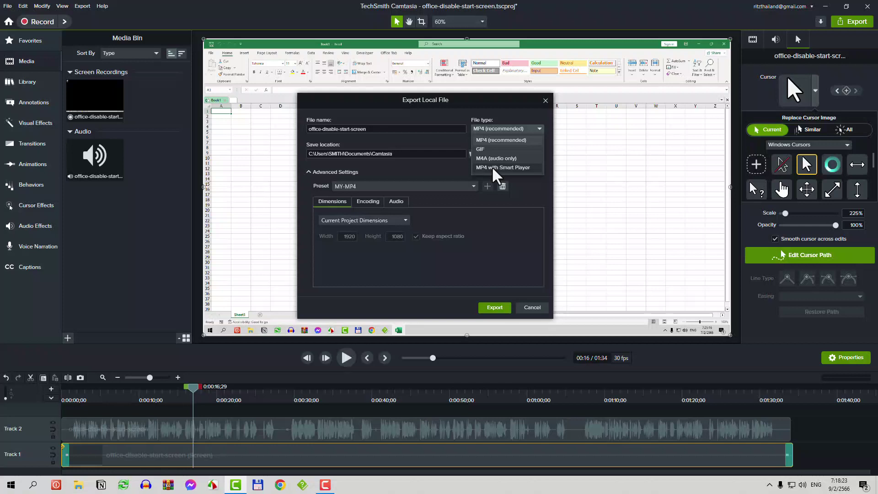
click(307, 172)
click(308, 173)
click(308, 173)
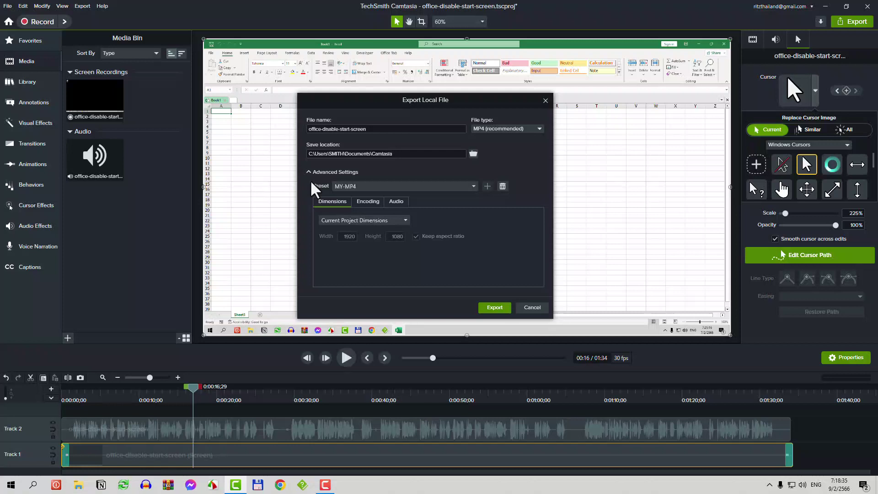
Step: Examine the list of export presets and the encoding, audio and dimension settings of MY-MP4
click(343, 186)
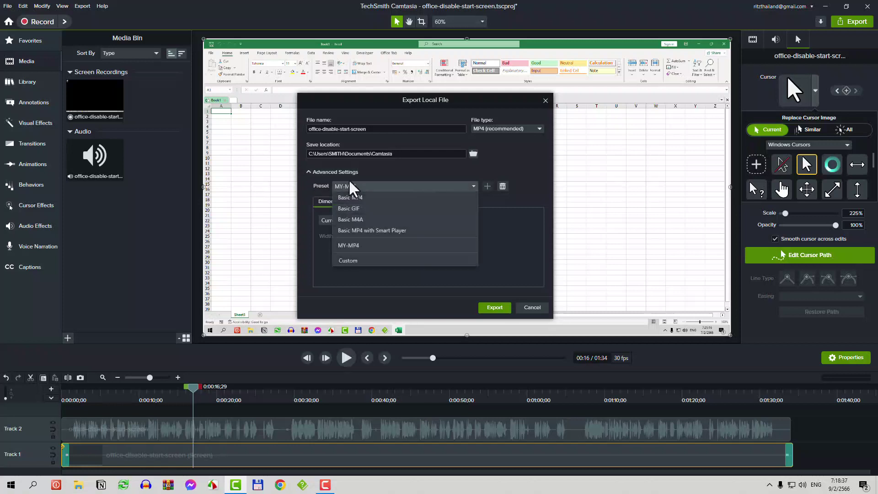
click(346, 196)
click(350, 186)
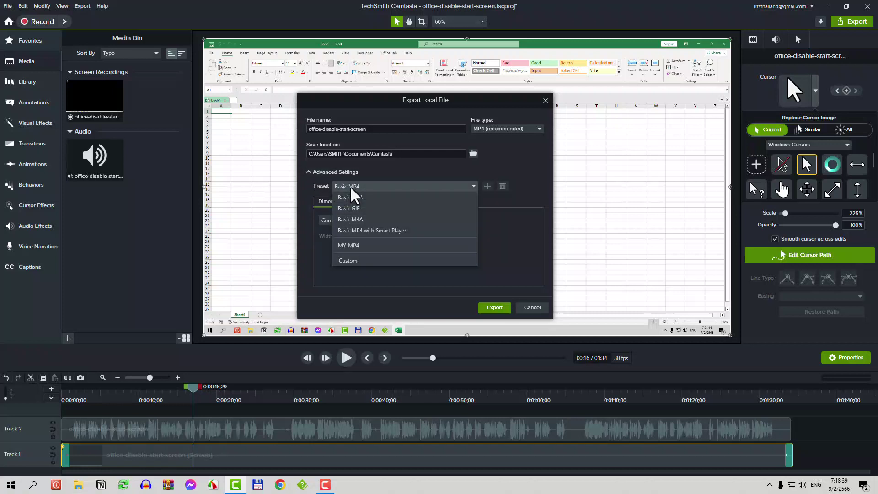
click(350, 245)
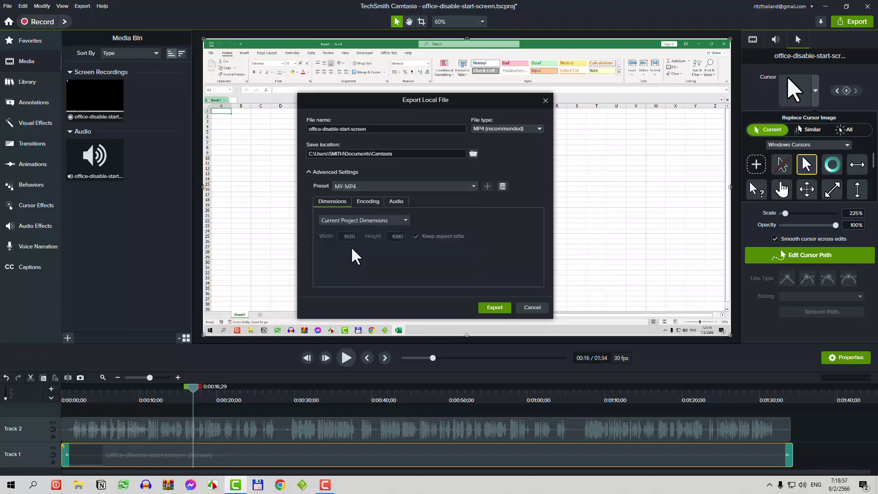
click(363, 202)
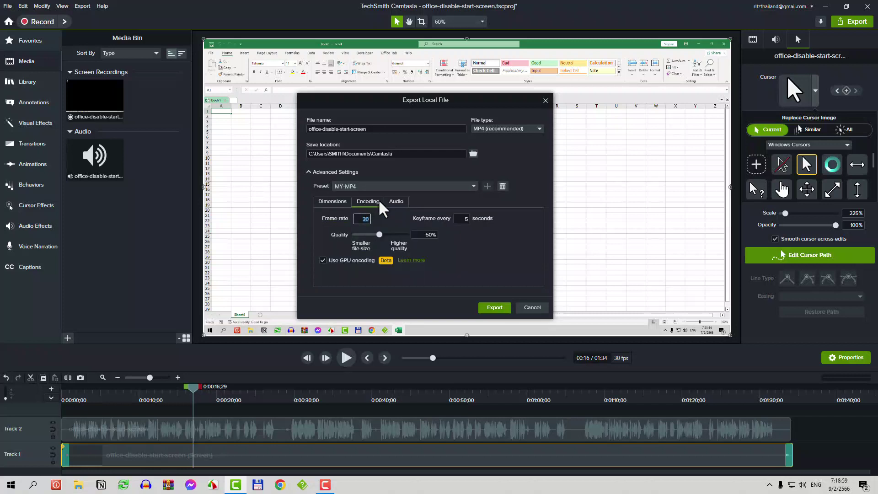
click(392, 199)
click(332, 203)
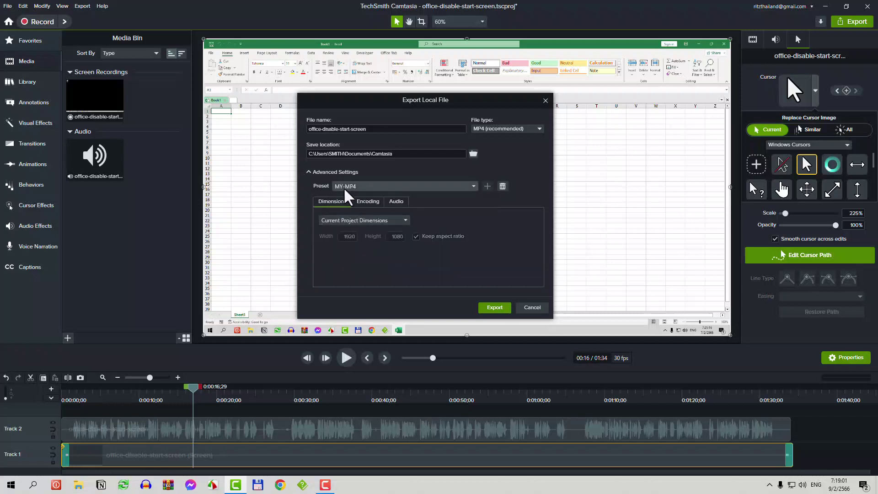
click(345, 187)
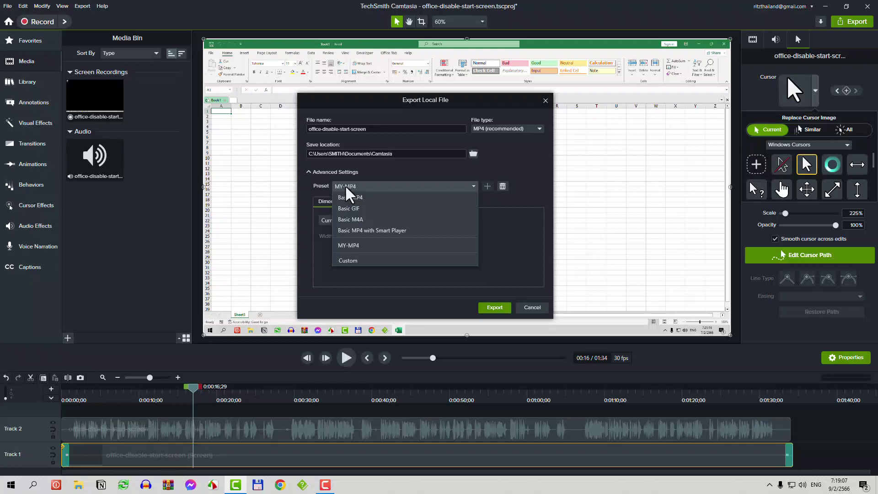
click(388, 174)
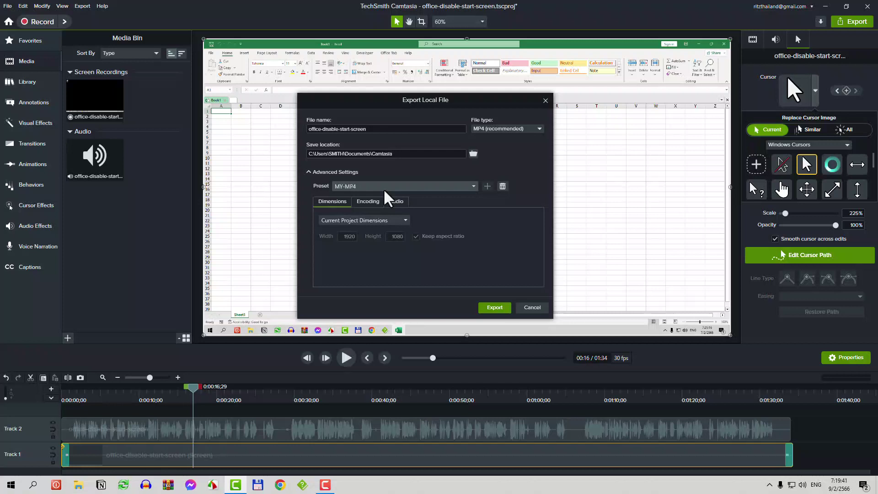
click(370, 186)
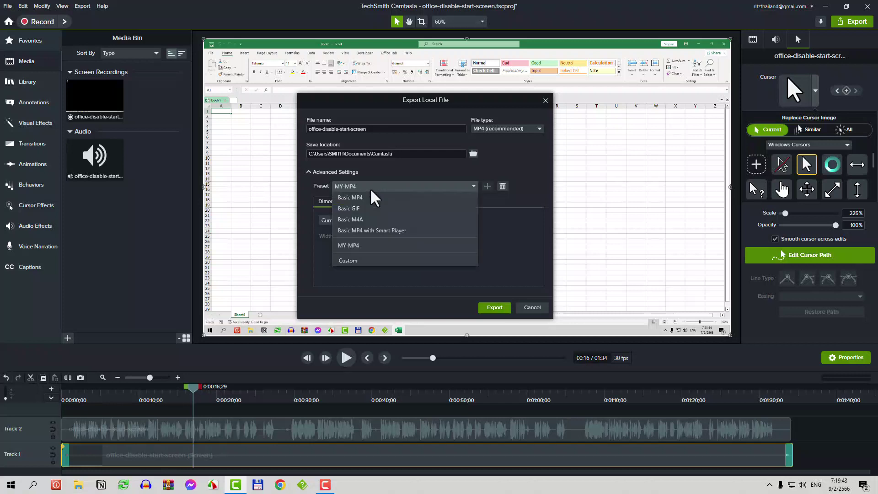
click(369, 170)
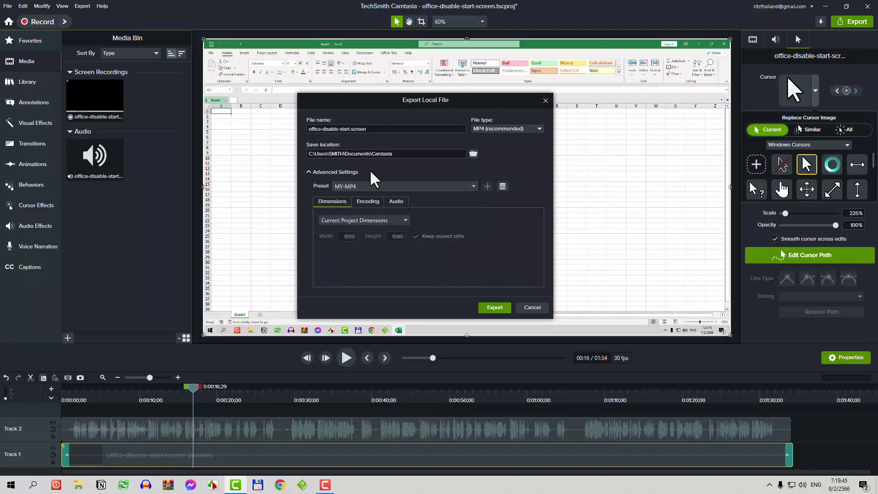
Step: Compare the encoding and audio settings of the Basic MP4 preset with those of MY-MP4, including its dimensions
click(355, 186)
click(352, 197)
click(366, 203)
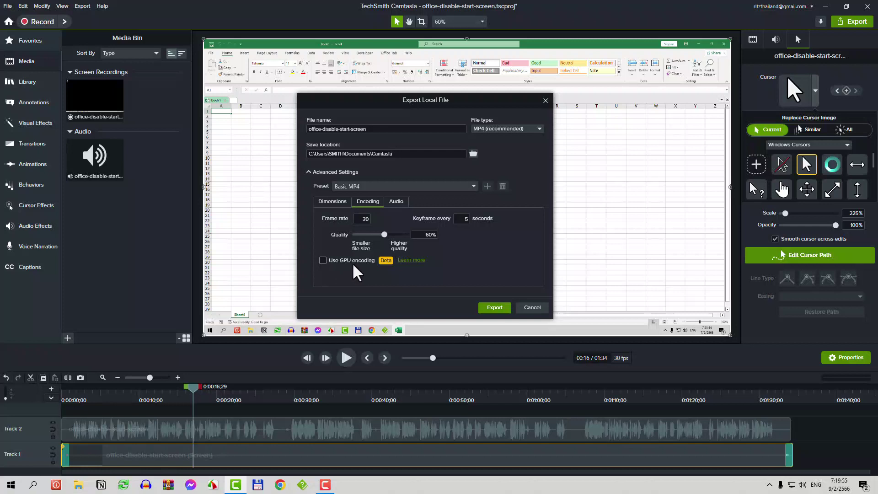
click(393, 202)
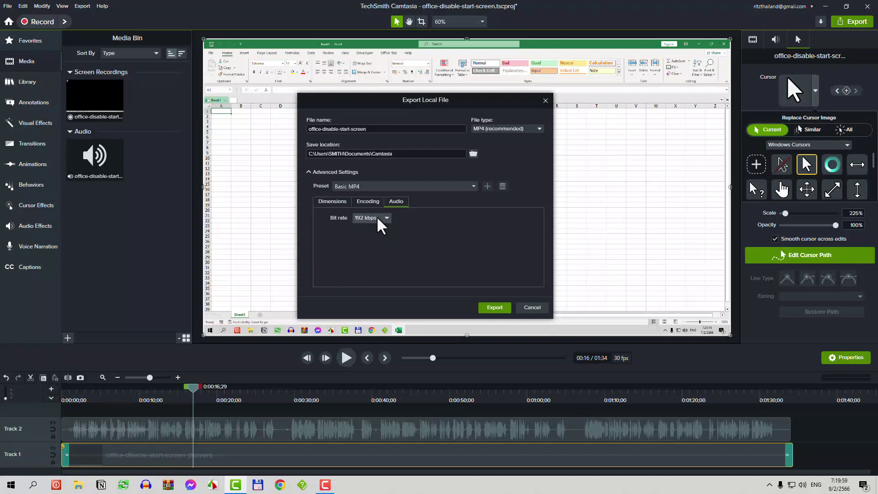
click(360, 187)
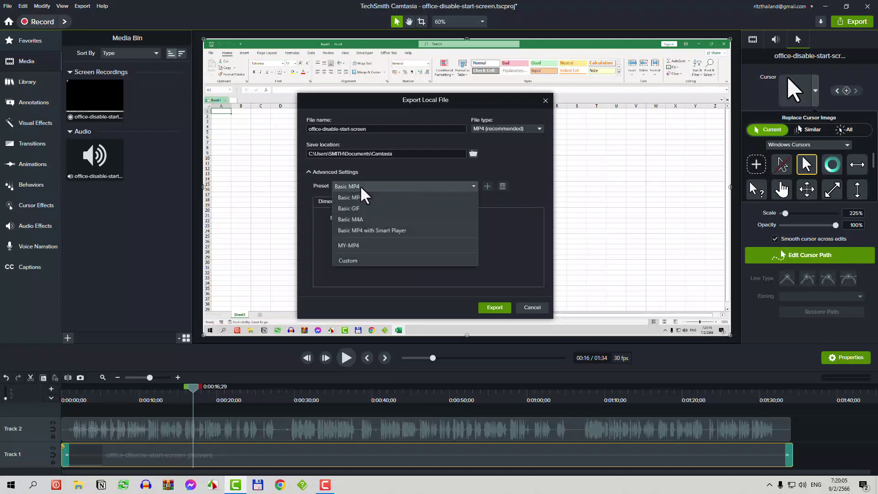
click(349, 245)
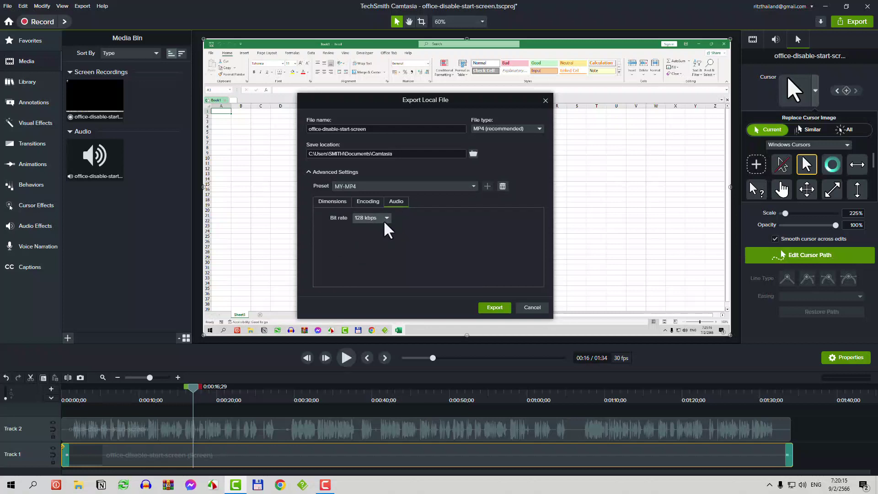
click(367, 201)
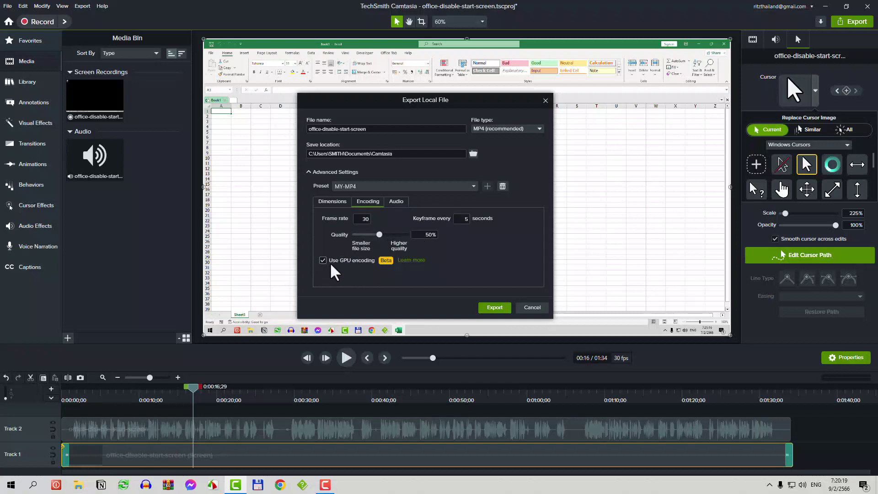
click(332, 202)
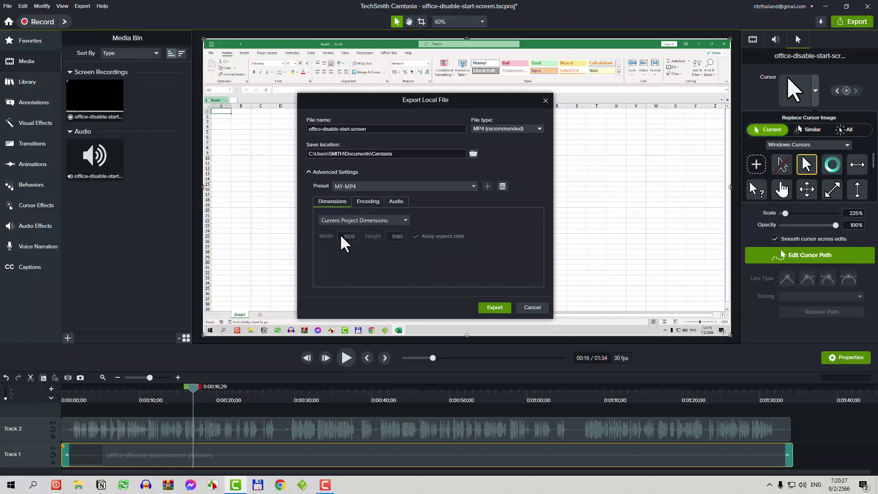
Step: Delete the MY-MP4 export preset
click(365, 187)
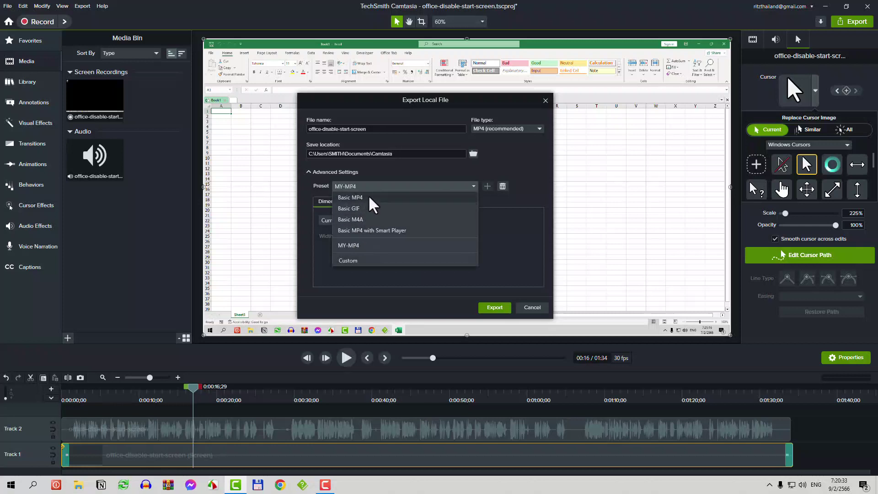
click(358, 245)
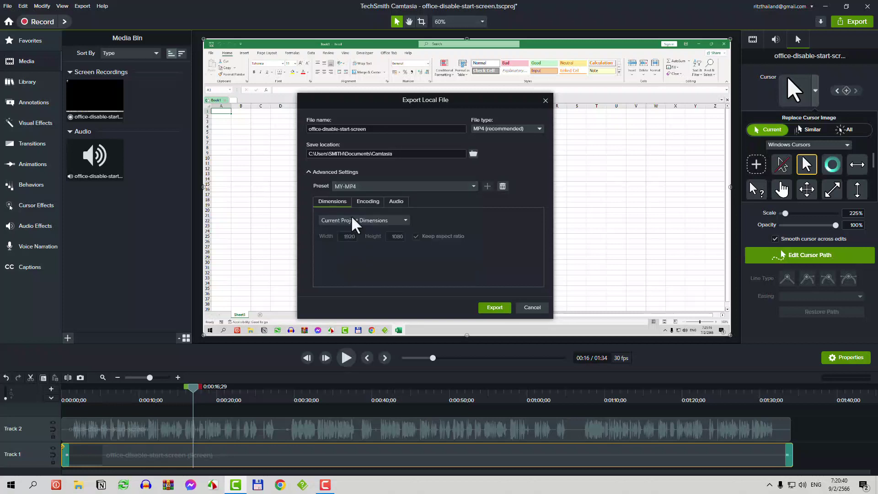
click(500, 185)
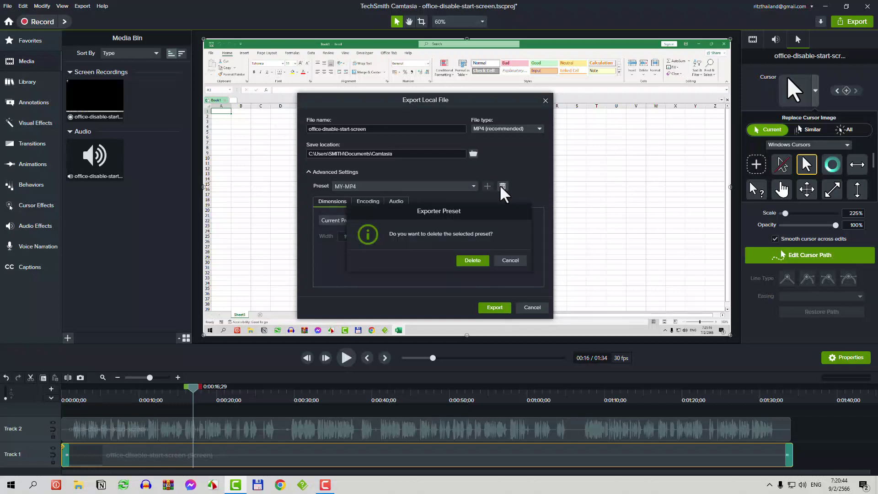
click(474, 257)
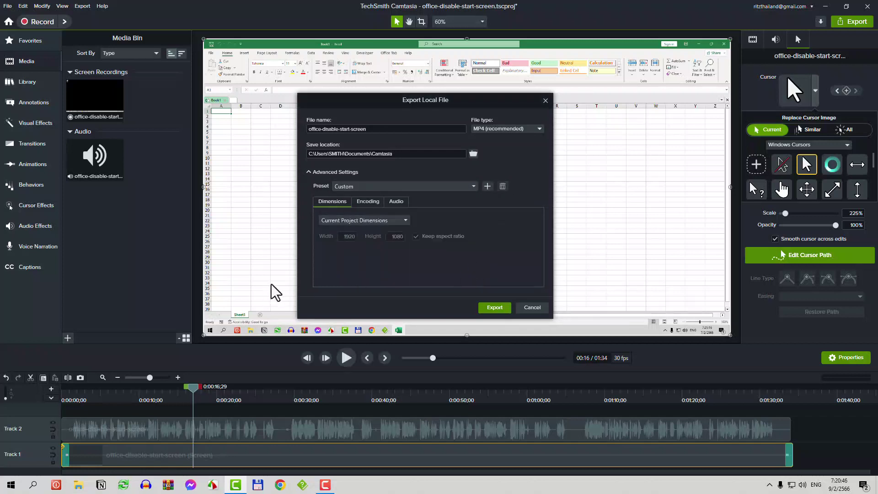
Step: Load the Basic MP4 preset values and switch to the Custom preset as the starting point for new settings
click(366, 188)
click(360, 197)
click(456, 185)
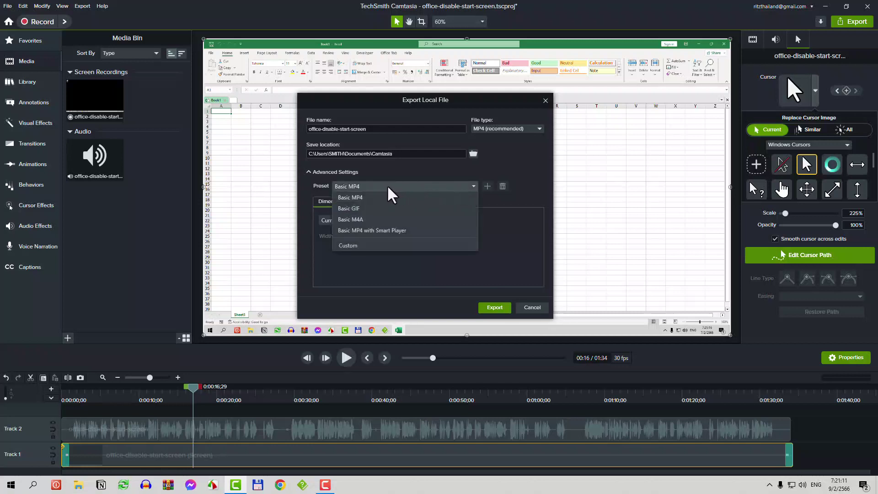
click(348, 245)
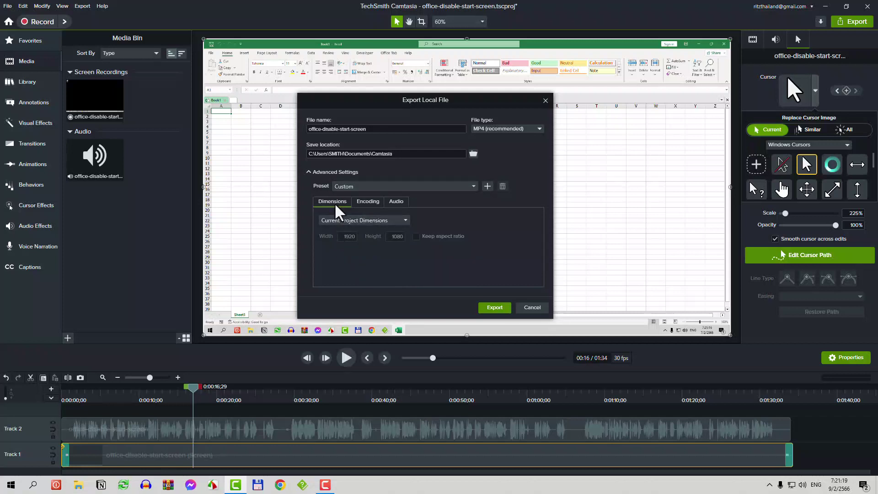
Step: Adjust the encoding quality percentage and enable GPU encoding for the custom export settings
click(361, 202)
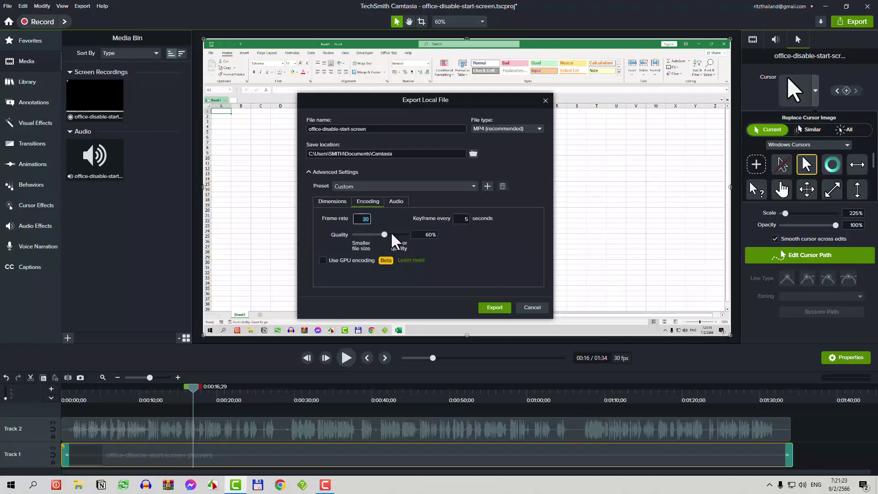
click(424, 235)
key(Return)
click(323, 260)
Step: Set the audio bit rate to 128 kbps and save the custom settings as an export preset named My-MP4
click(396, 201)
click(382, 218)
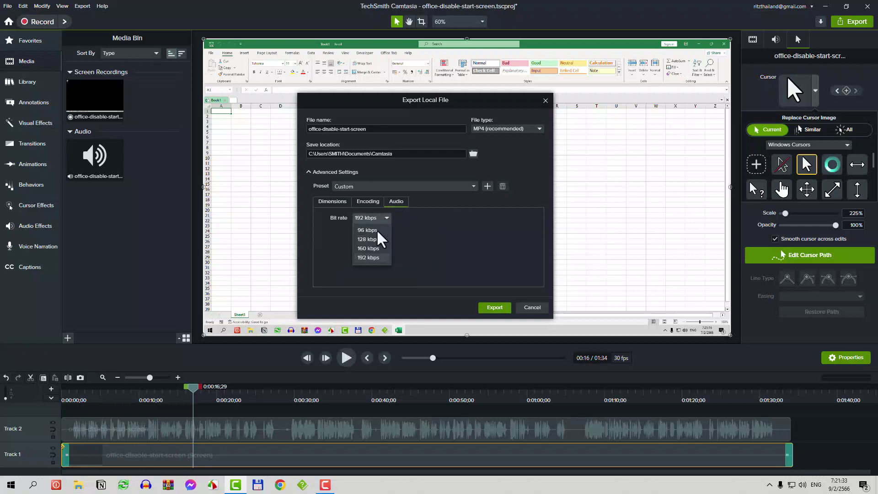
click(370, 240)
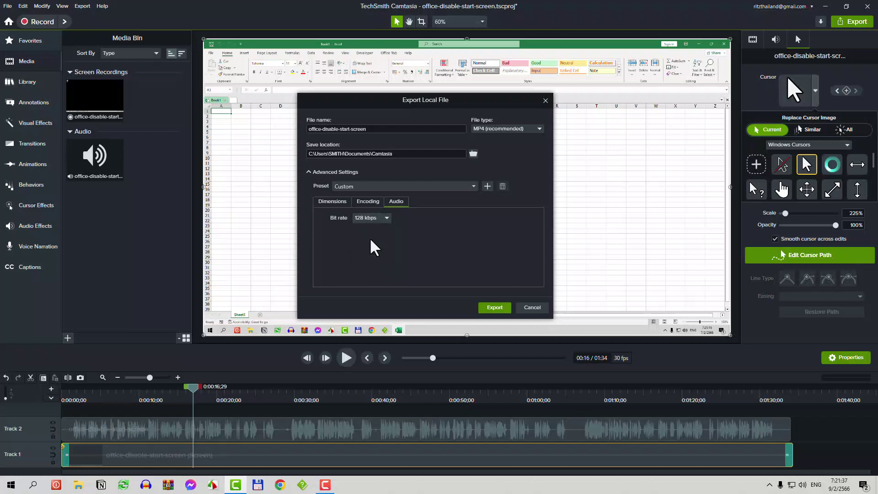
click(486, 187)
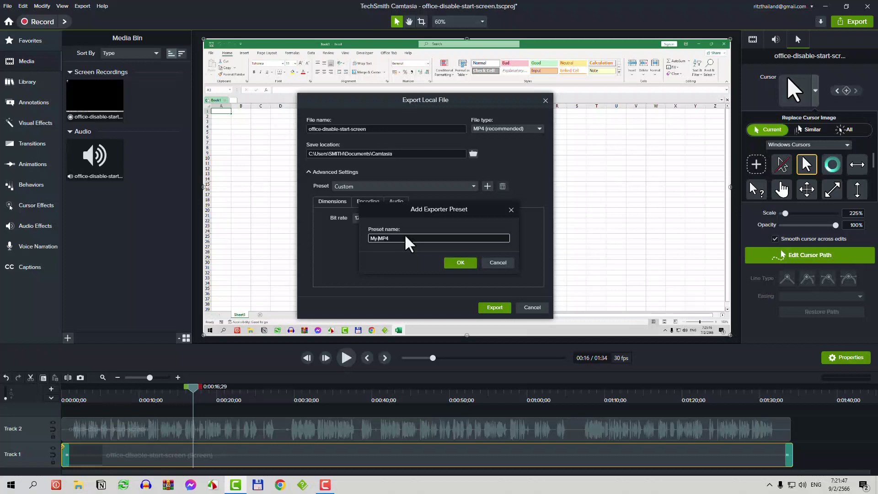
click(450, 262)
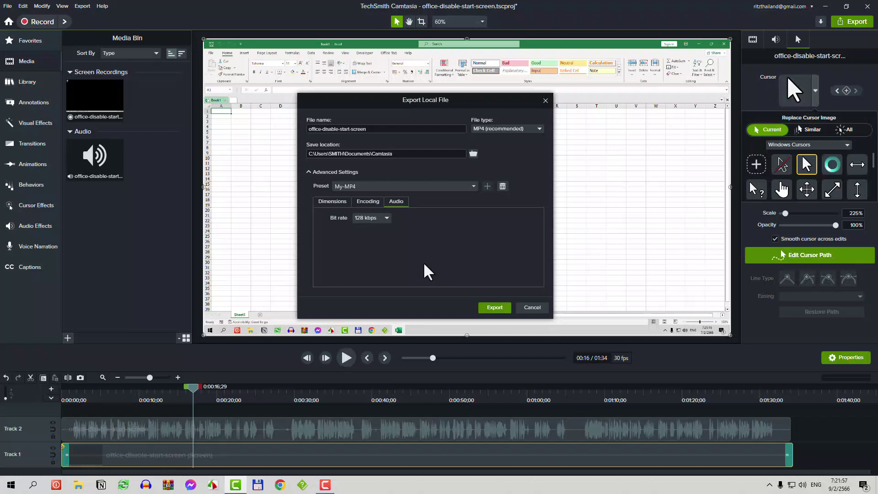
Step: Load the Basic MP4 export preset and review its dimensions, encoding and audio settings
click(354, 185)
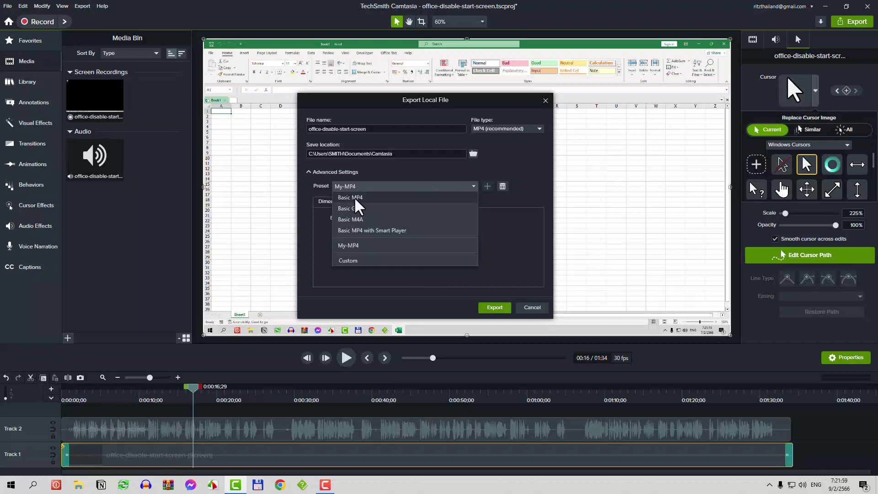
click(354, 197)
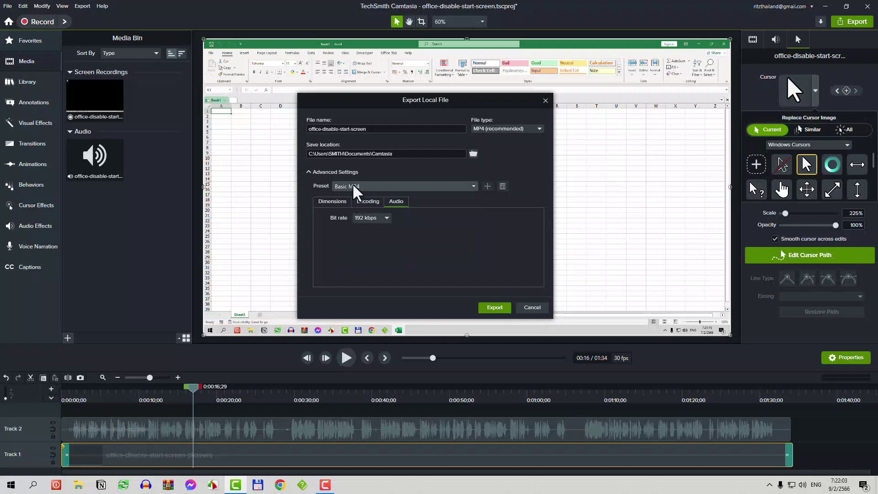
click(352, 183)
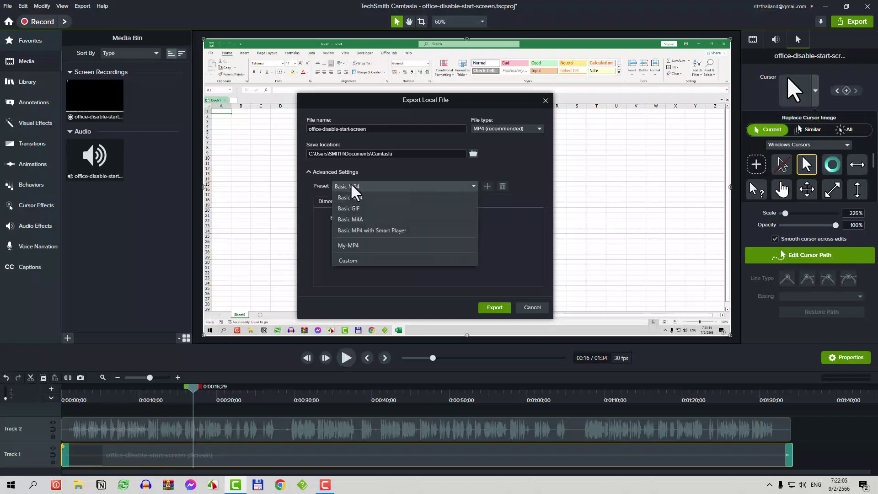
click(351, 182)
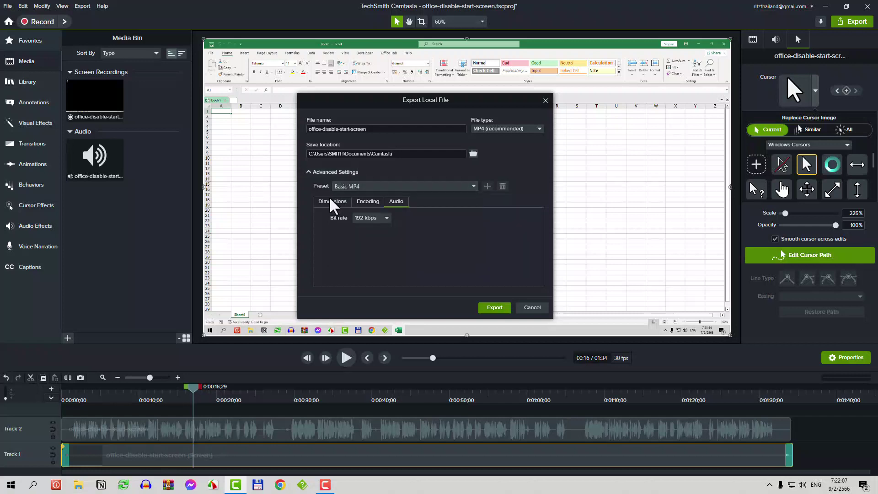
click(342, 201)
click(366, 201)
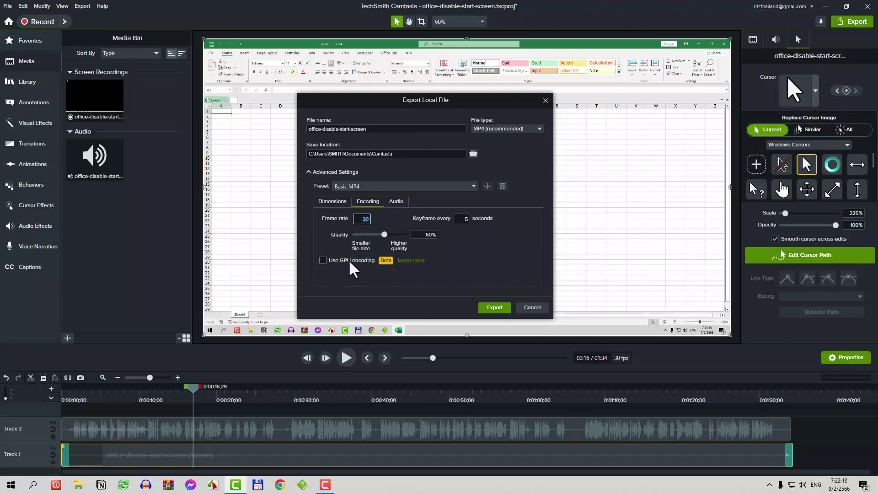
click(396, 202)
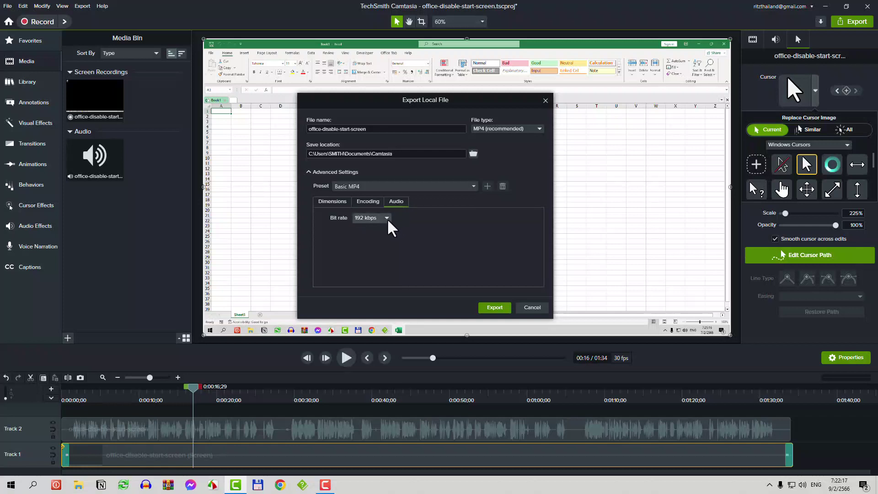
Step: Load the My-MP4 preset, compare its dimensions, encoding and audio settings, and close the local export dialog without exporting
click(378, 188)
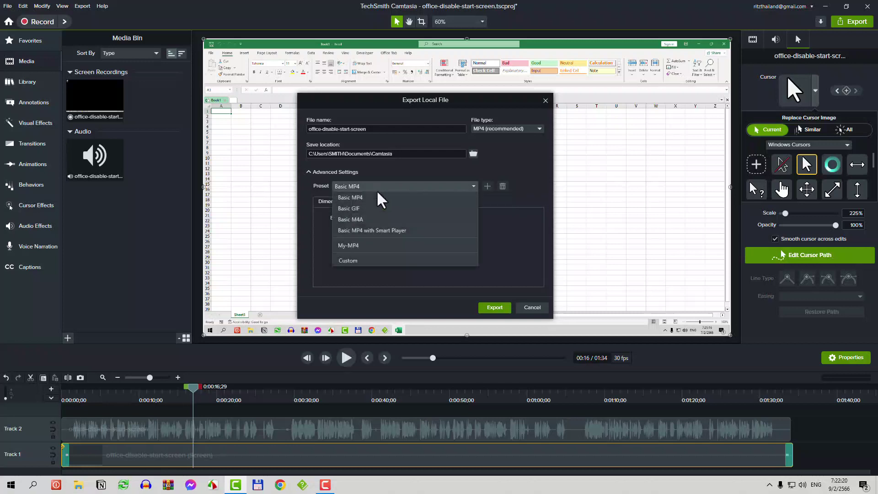
click(350, 246)
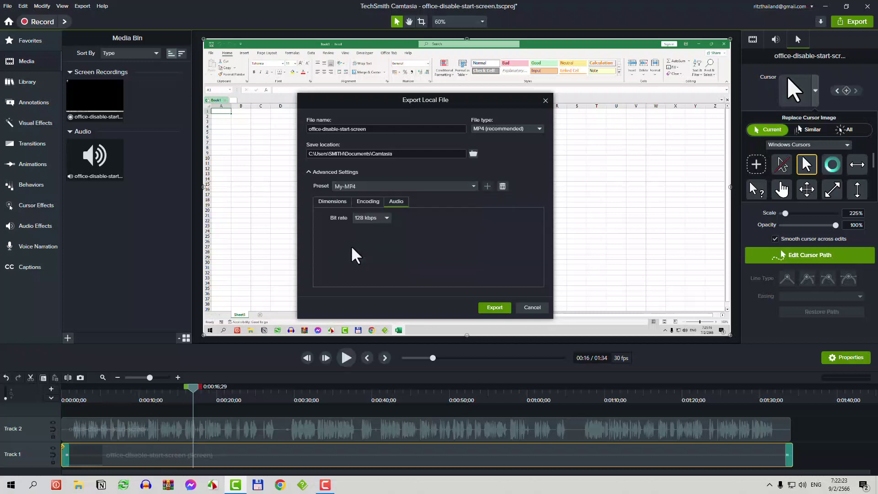
click(330, 201)
click(367, 201)
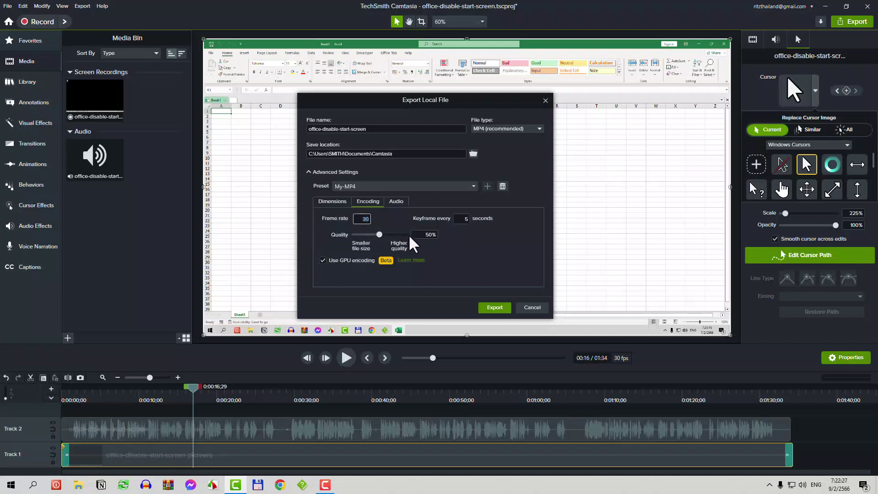
click(396, 201)
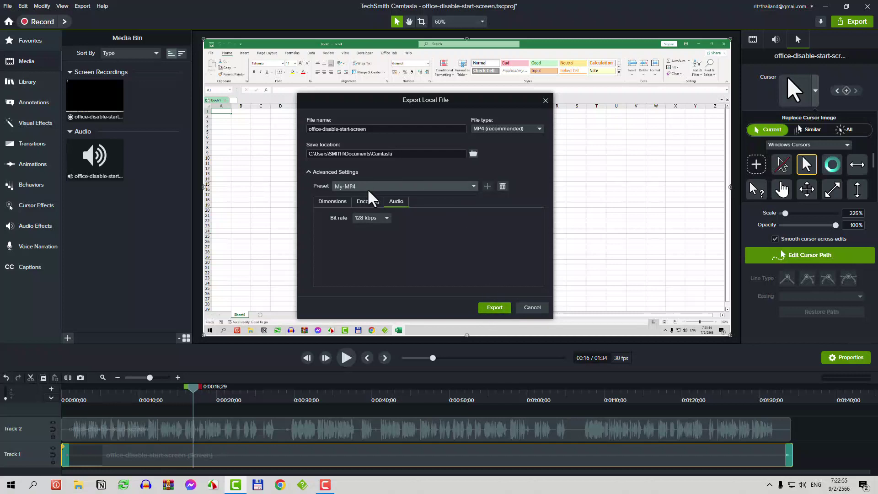
click(530, 306)
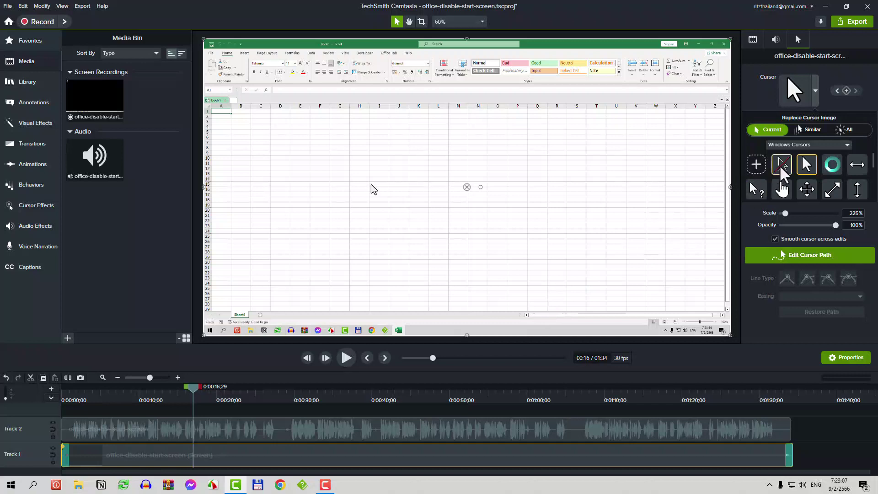
Step: Hide the cursor of the selected screen recording in its cursor properties, and restore the standard arrow cursor image
click(752, 39)
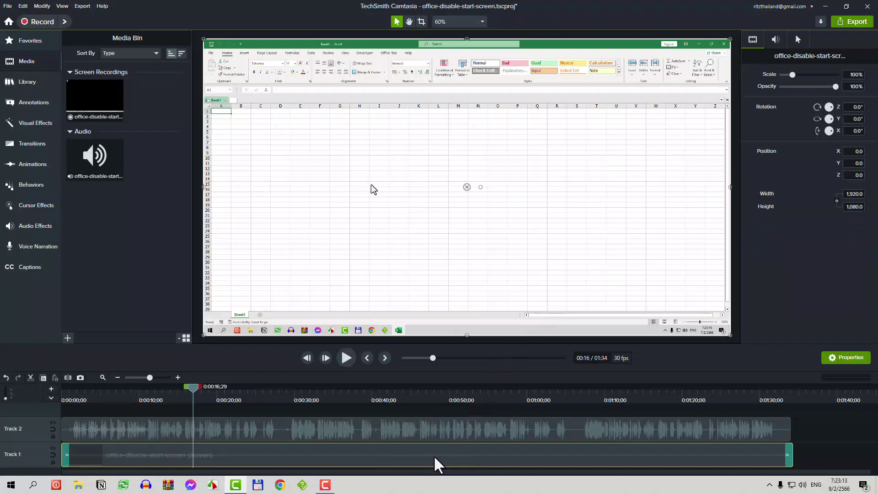
click(798, 40)
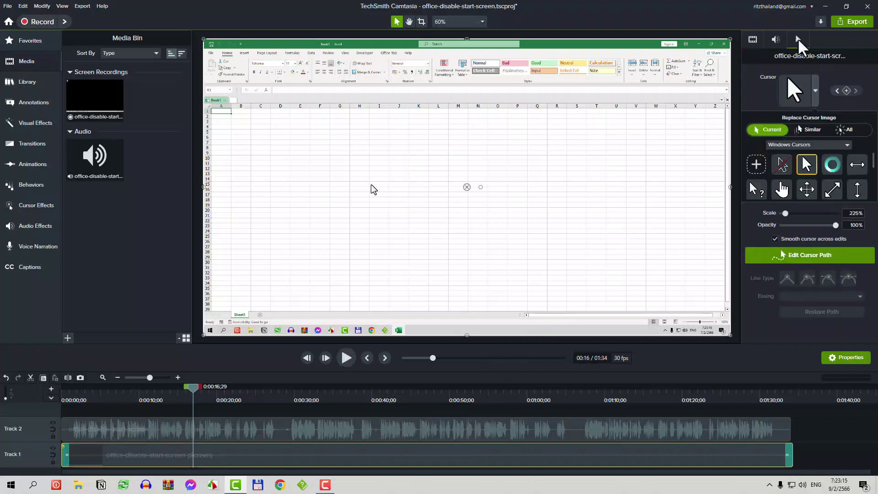
click(815, 94)
click(815, 94)
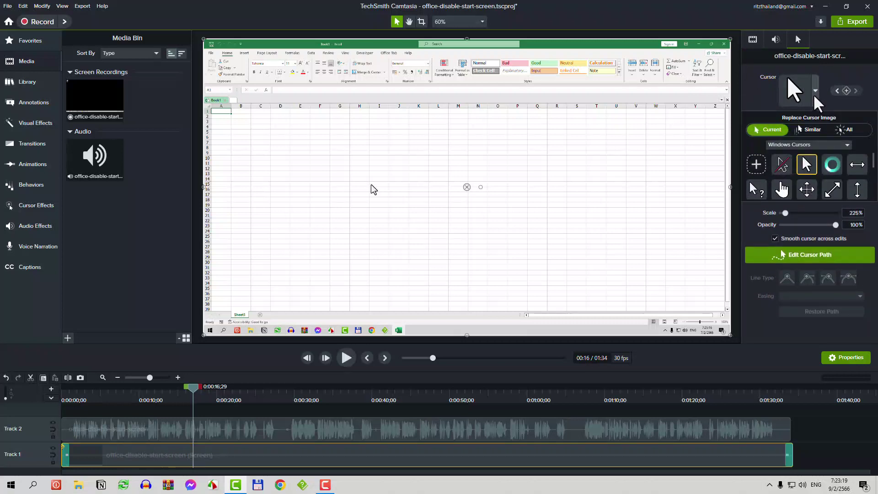
click(782, 170)
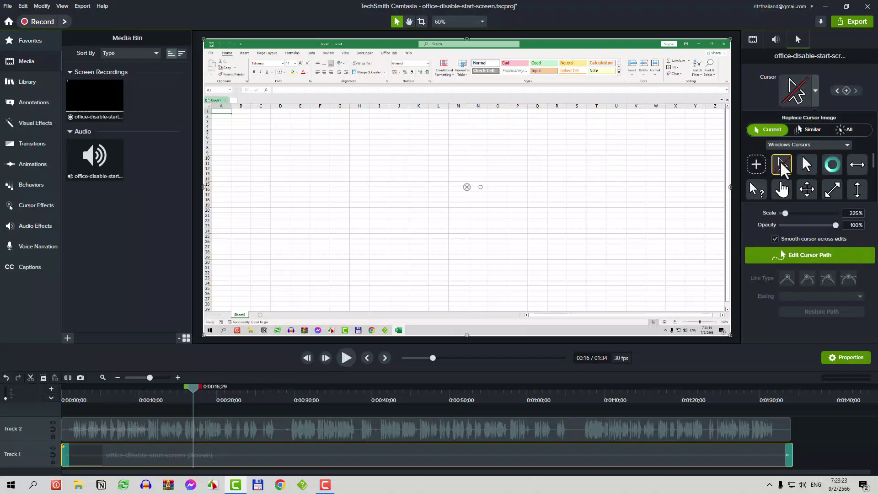
click(806, 168)
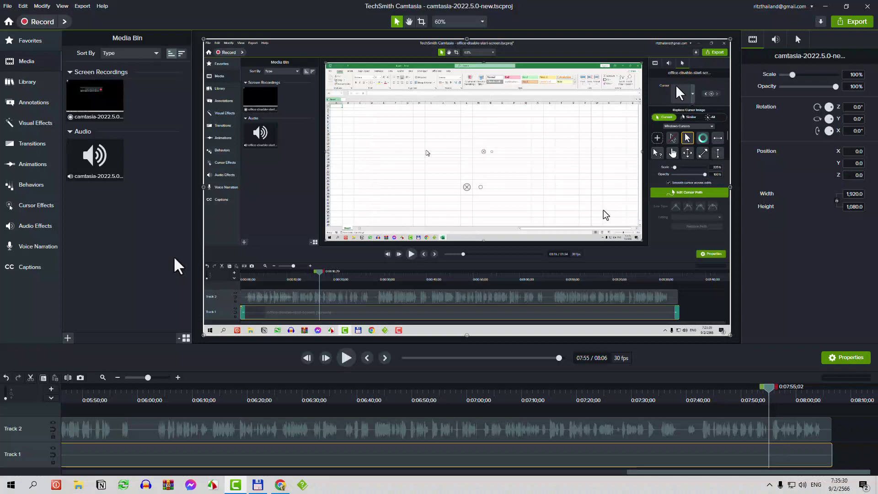
Step: Start a batch production and add the recording office-disable-start-screen.trec to its file list
click(8, 7)
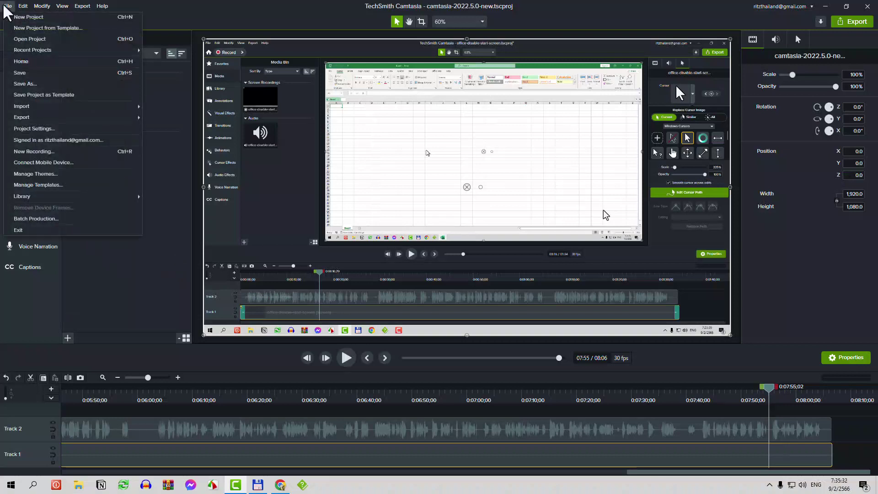
click(39, 220)
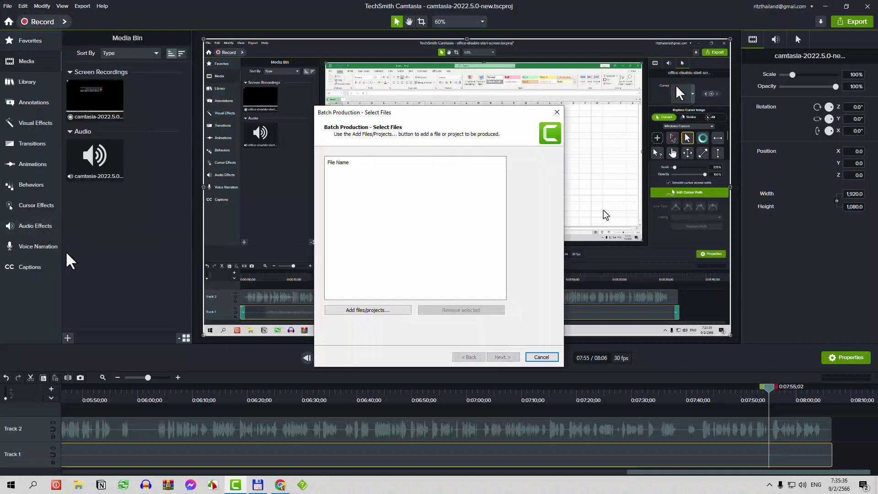
click(363, 311)
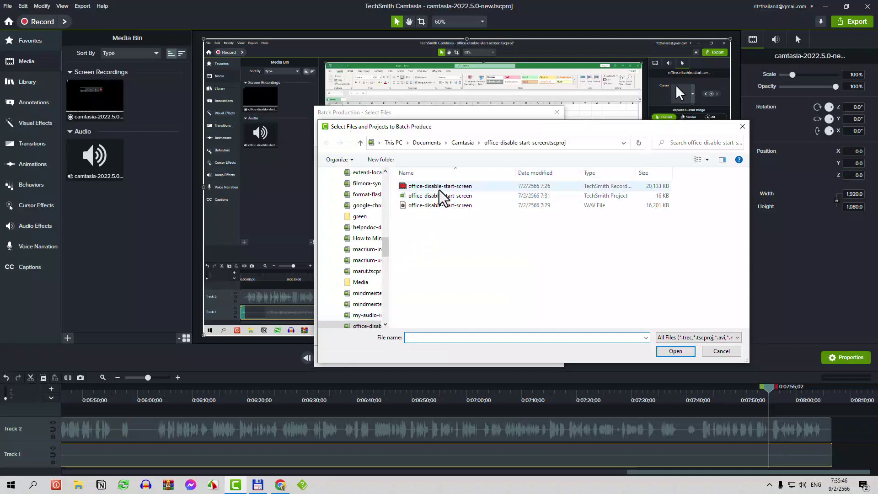
click(440, 188)
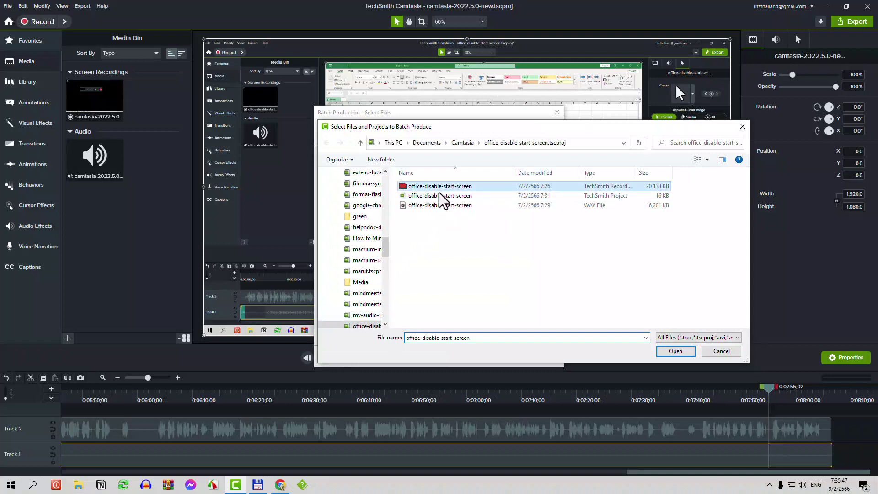
click(675, 351)
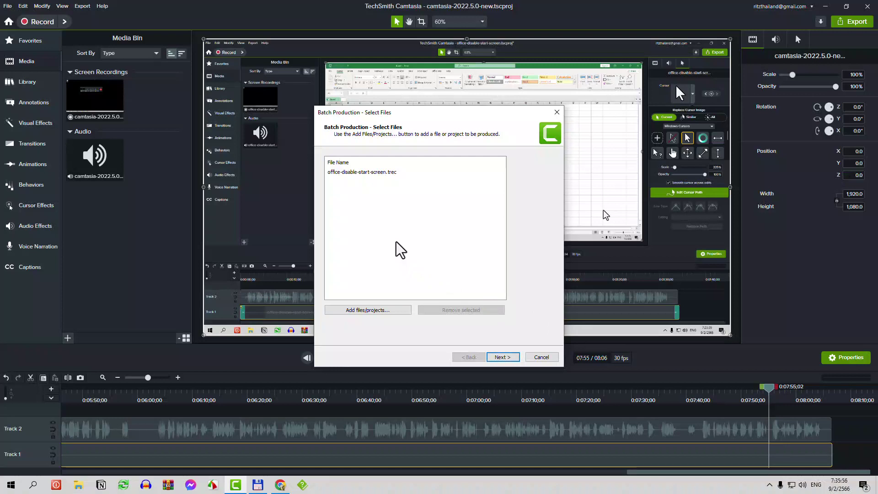
Step: Continue to the preset options, choose MyMP4 as the production preset for all files, and cancel the batch production
click(503, 358)
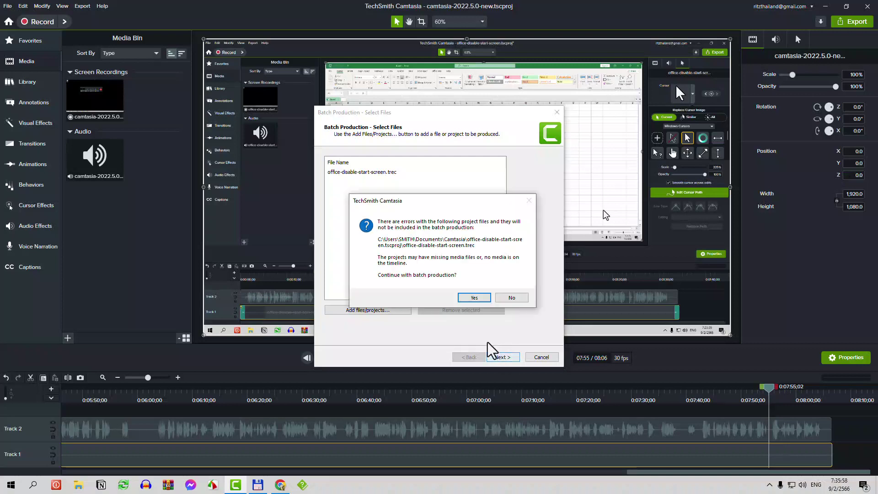
click(478, 299)
click(405, 174)
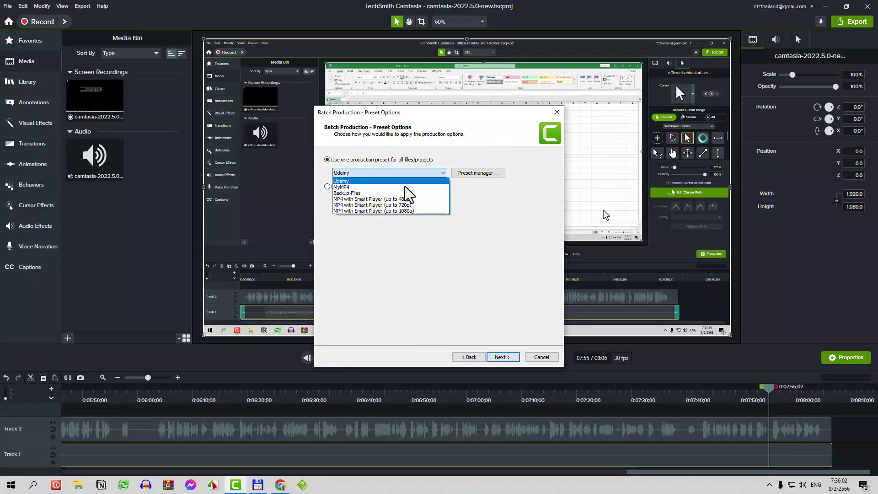
click(403, 187)
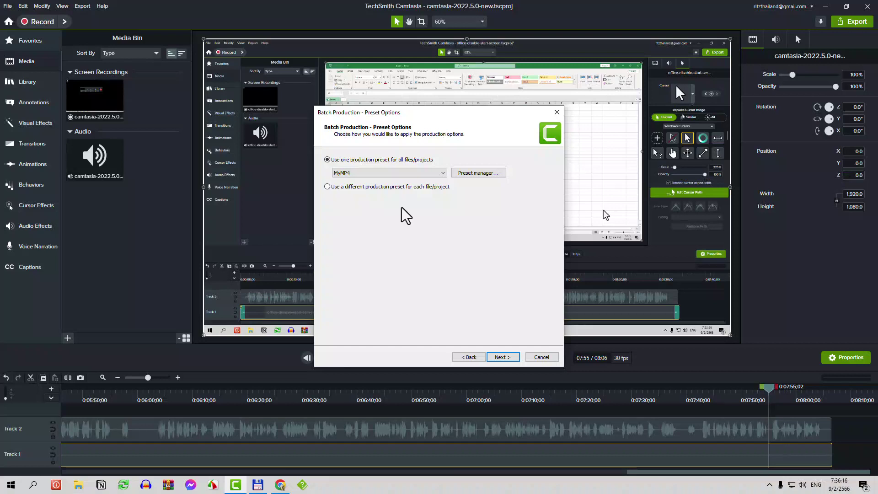
click(538, 358)
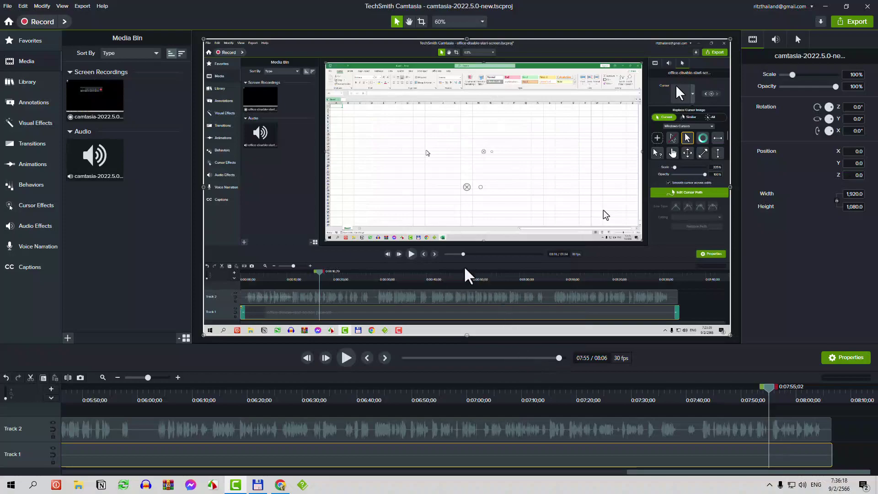